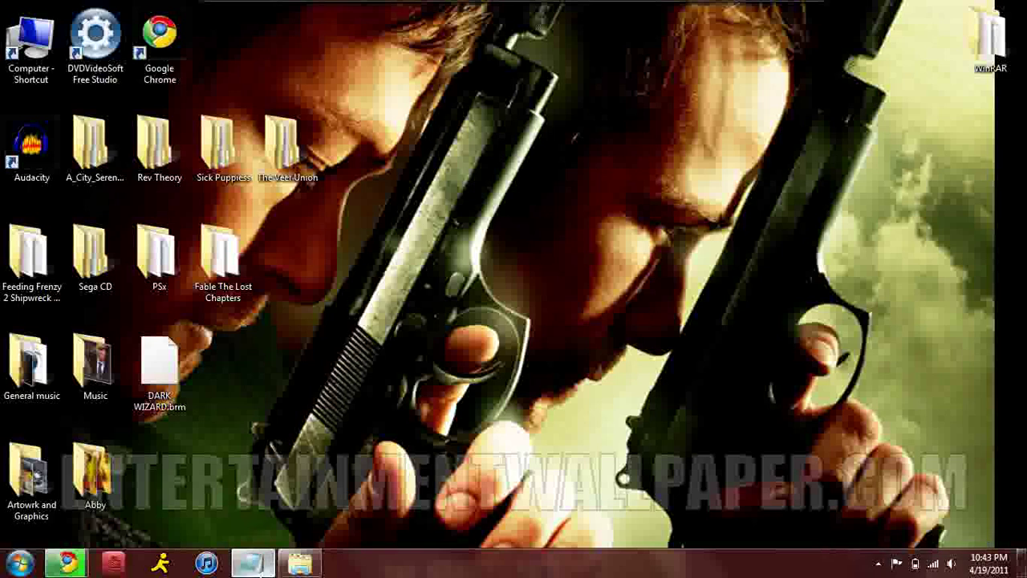
- Browse the PSx folder in Explorer, checking the FF Tactics image and the Crash Bandicoot folder
{"action": "mouse_move", "coordinate": [267, 561]}
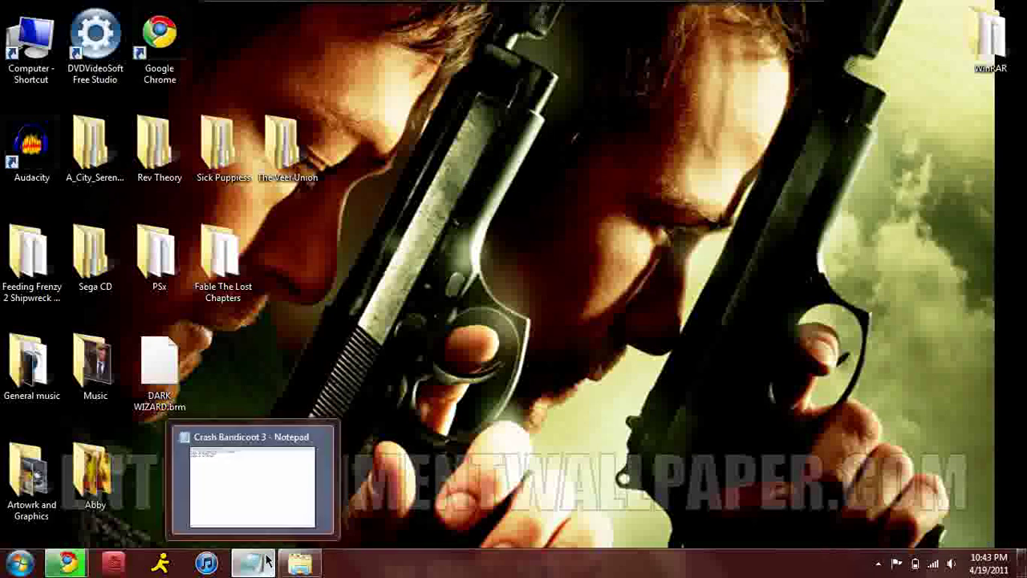
{"action": "left_click", "coordinate": [298, 562]}
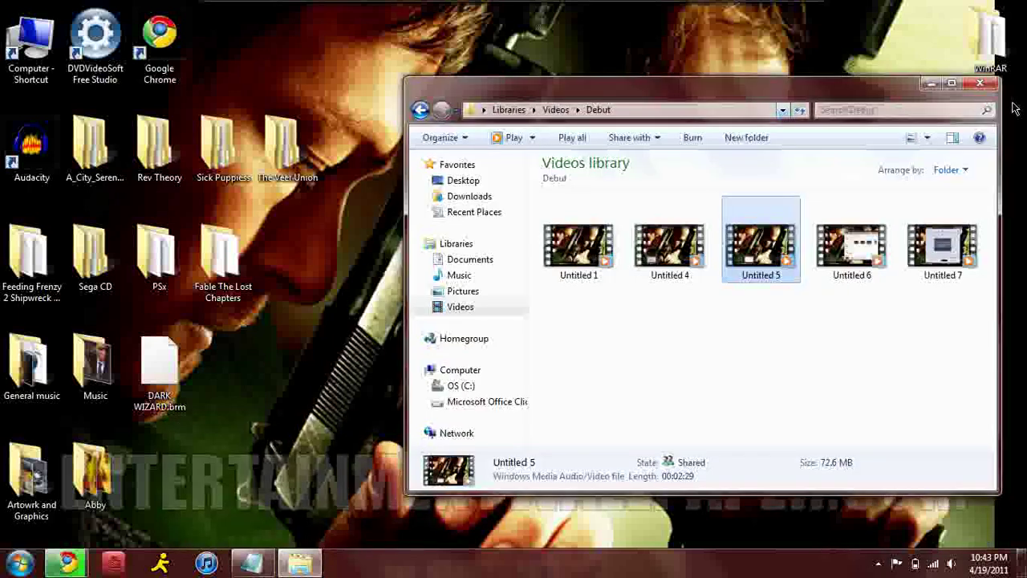
{"action": "left_click", "coordinate": [931, 83]}
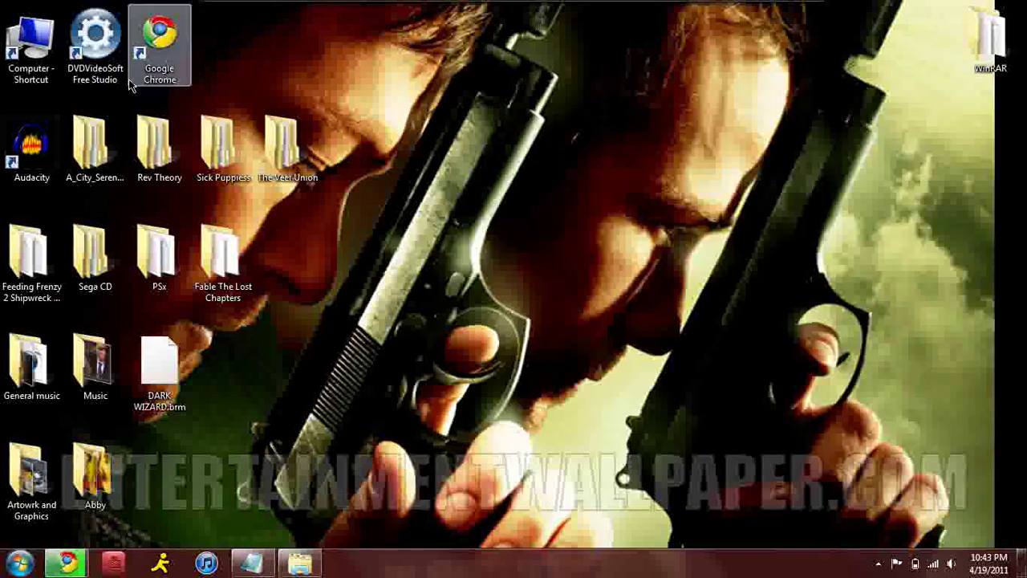
{"action": "double_click", "coordinate": [145, 279]}
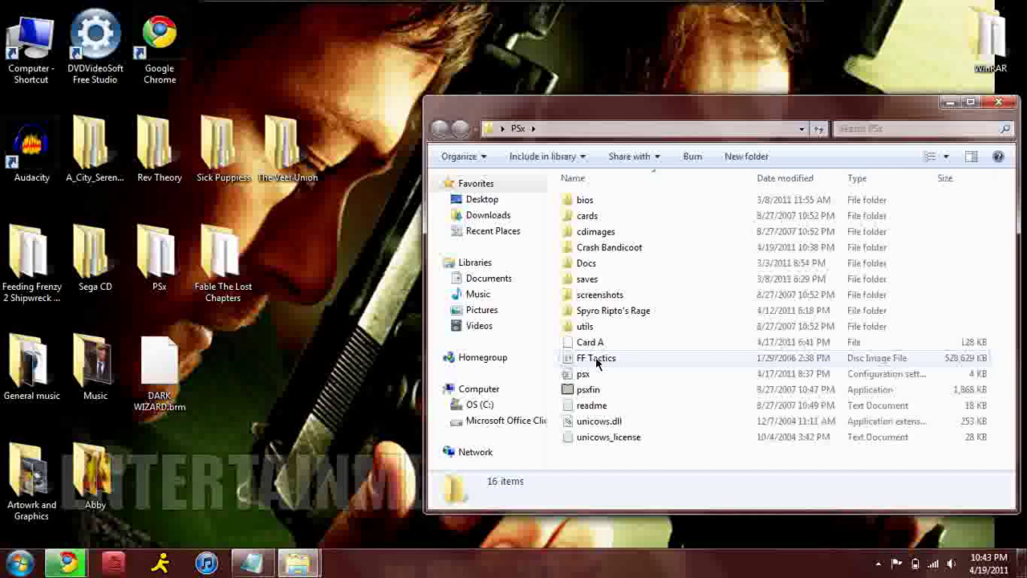
{"action": "left_click_drag", "start_coordinate": [596, 363], "coordinate": [628, 359]}
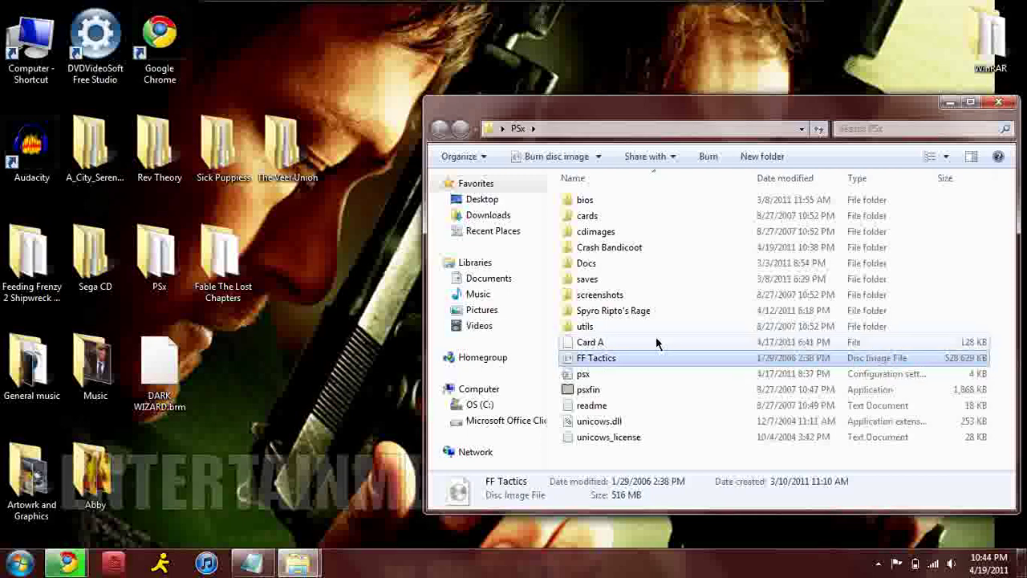
{"action": "double_click", "coordinate": [590, 249]}
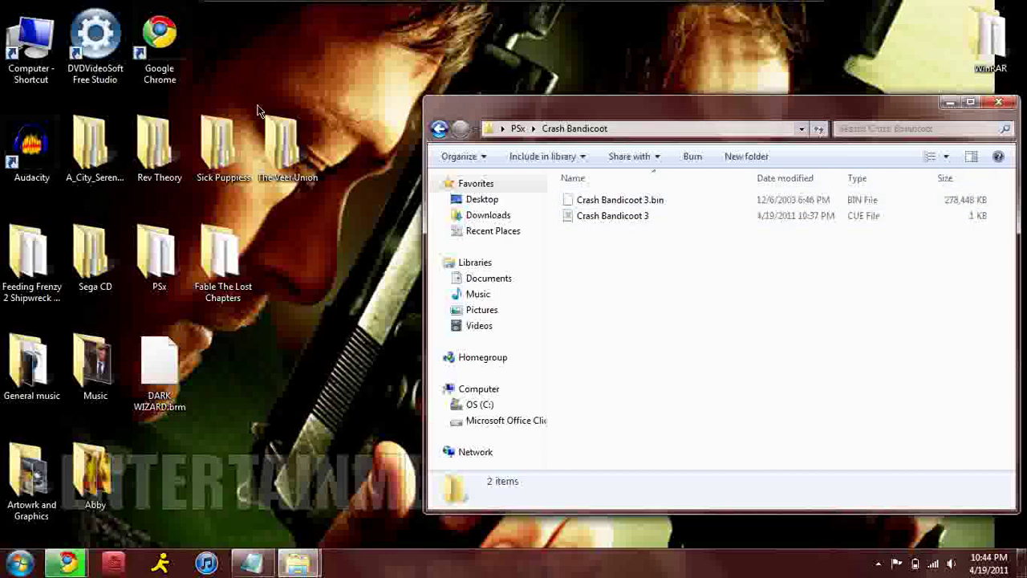
{"action": "left_click", "coordinate": [438, 129]}
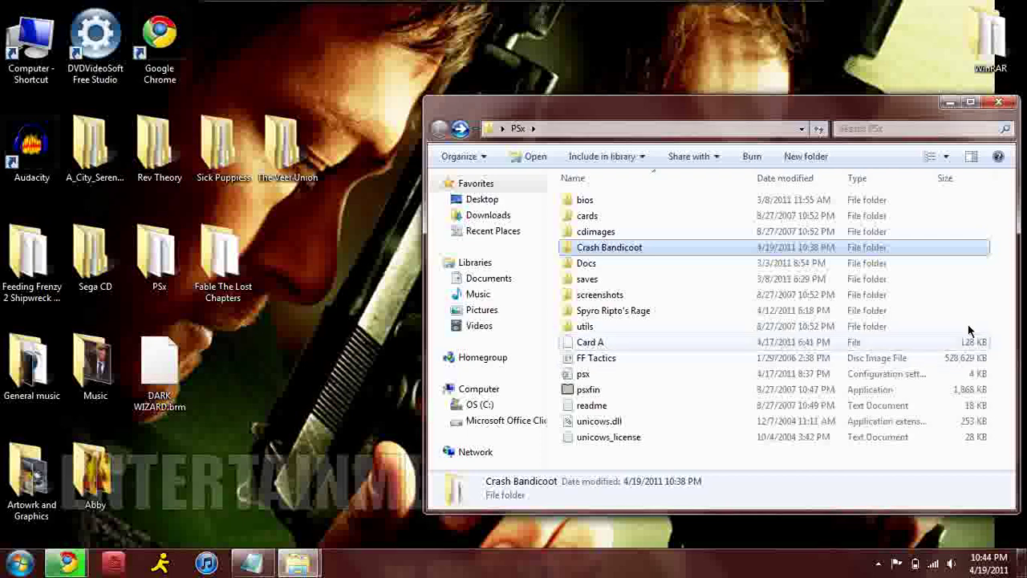
{"action": "left_click", "coordinate": [951, 105]}
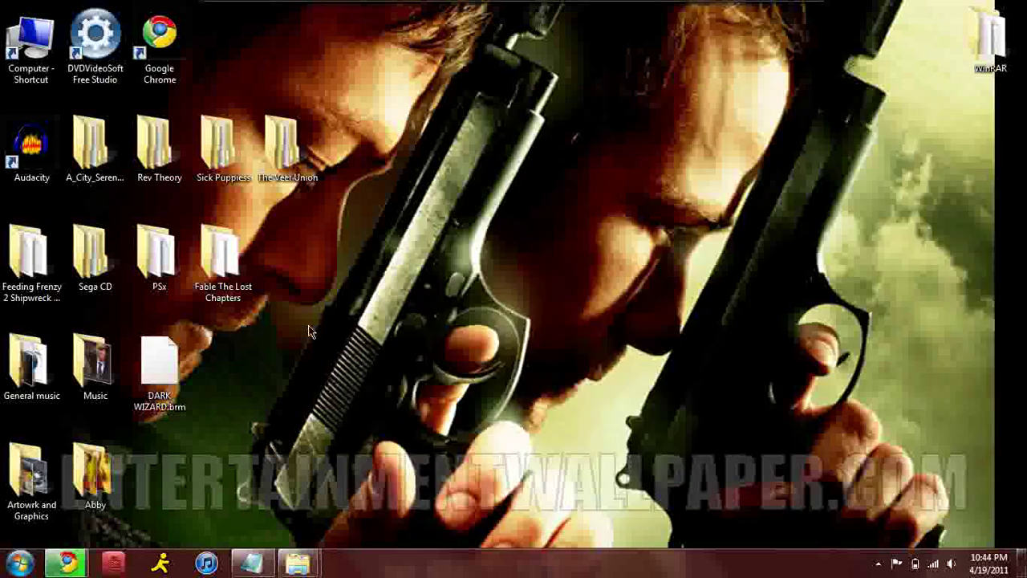
- Restore the Crash Bandicoot 3 cue text and walk through its FILE and INDEX 01 00:00:00 lines
{"action": "left_click", "coordinate": [255, 565]}
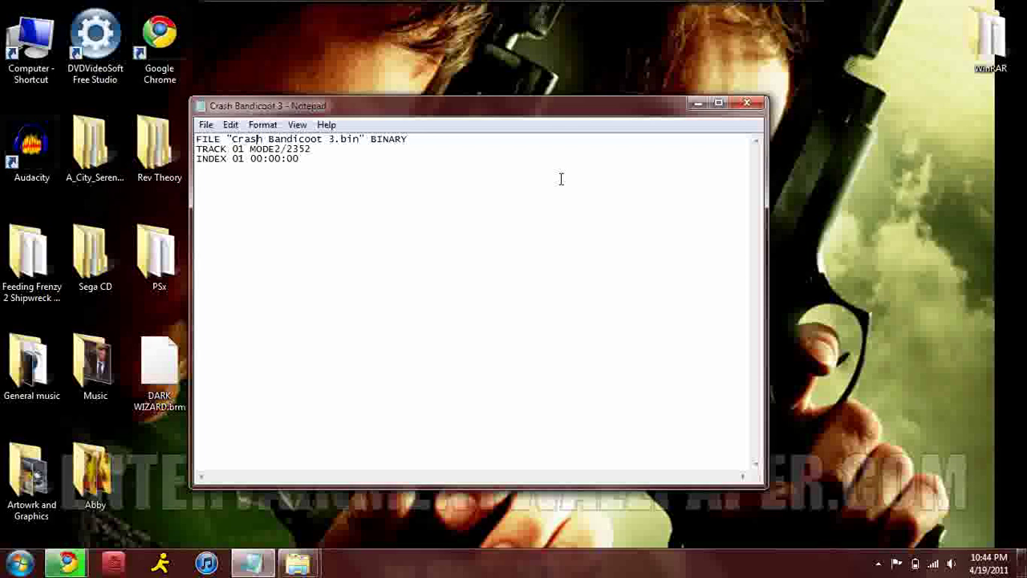
{"action": "left_click", "coordinate": [197, 139]}
{"action": "left_click", "coordinate": [254, 158]}
{"action": "left_click", "coordinate": [279, 158]}
{"action": "left_click_drag", "start_coordinate": [286, 150], "coordinate": [259, 140]}
{"action": "left_click", "coordinate": [271, 160]}
{"action": "left_click_drag", "start_coordinate": [236, 159], "coordinate": [246, 159]}
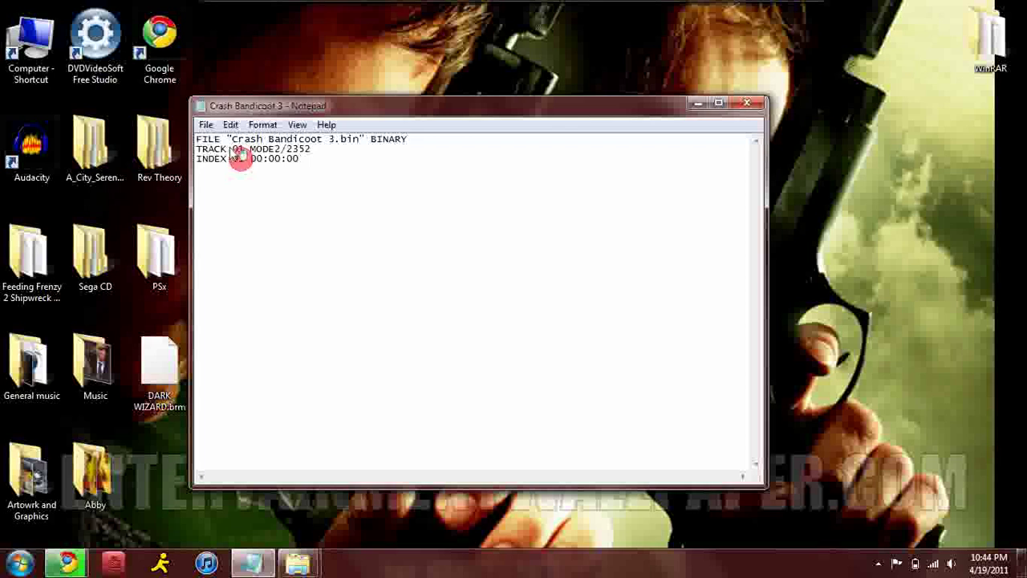
{"action": "left_click", "coordinate": [295, 160]}
{"action": "left_click", "coordinate": [275, 145]}
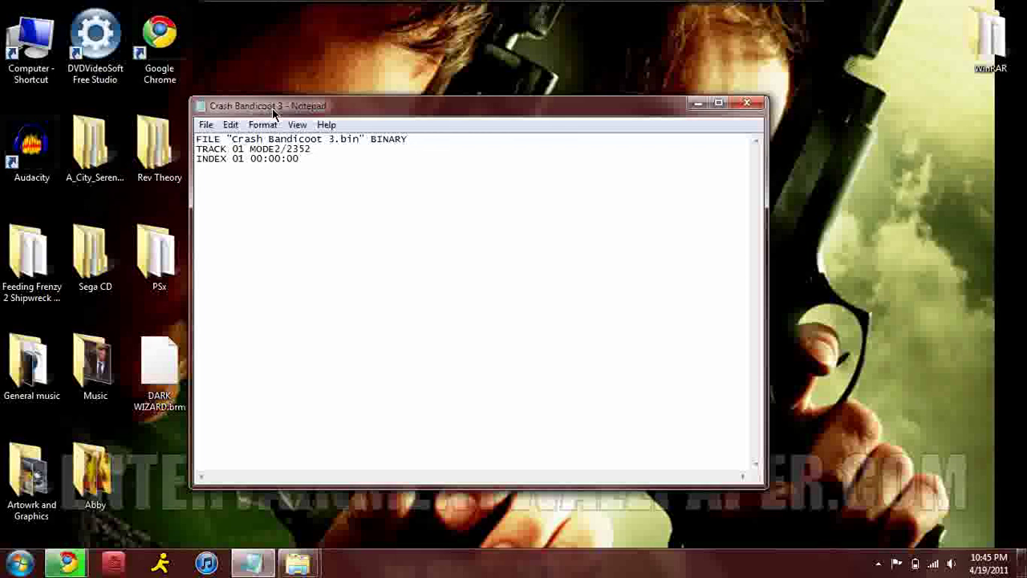
- Highlight the quoted "Crash Bandicoot 3.bin" name, BINARY and the TRACK 01 MODE2/2352 line
{"action": "left_click", "coordinate": [229, 138]}
{"action": "left_click", "coordinate": [359, 138]}
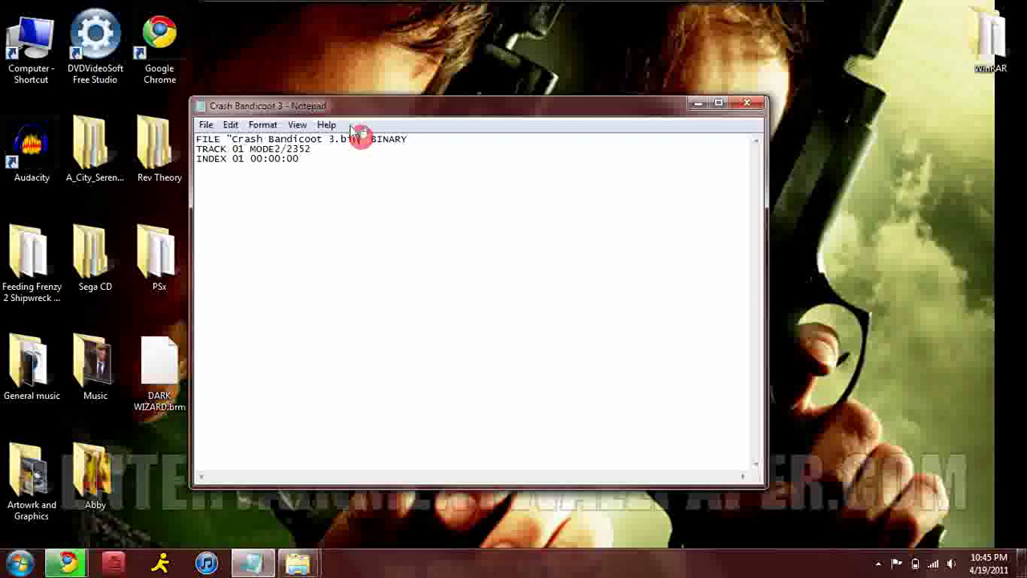
{"action": "left_click_drag", "start_coordinate": [363, 138], "coordinate": [312, 150]}
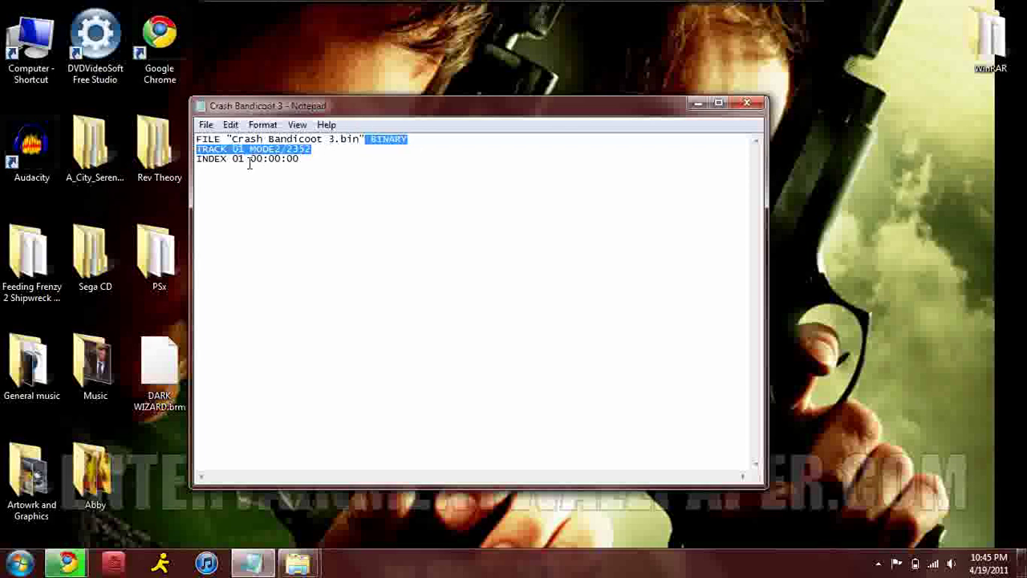
{"action": "left_click", "coordinate": [250, 165]}
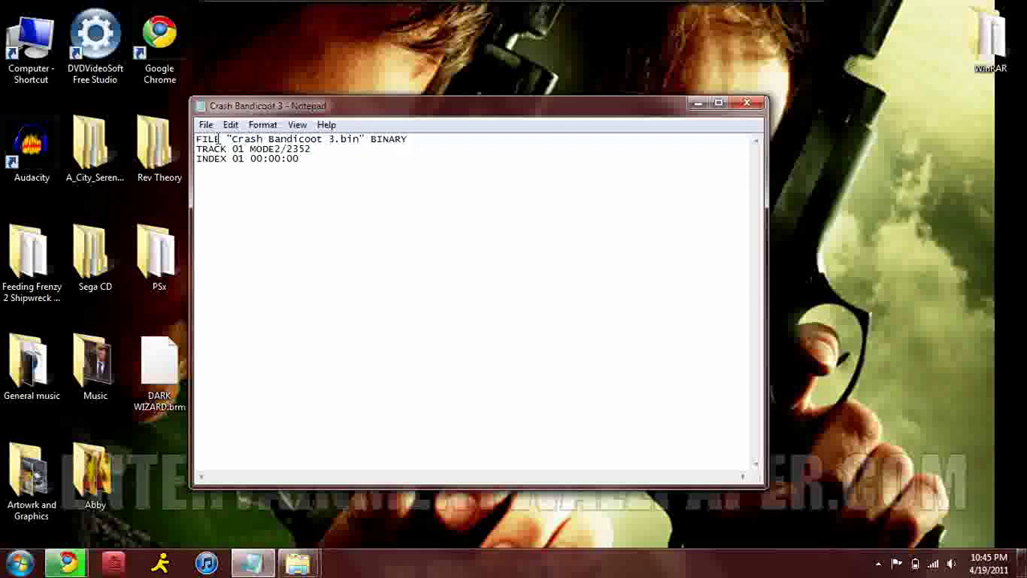
- Save the text as 'Crash Bandicoot 3.cue' with Save as type set to All Files
{"action": "left_click", "coordinate": [207, 125]}
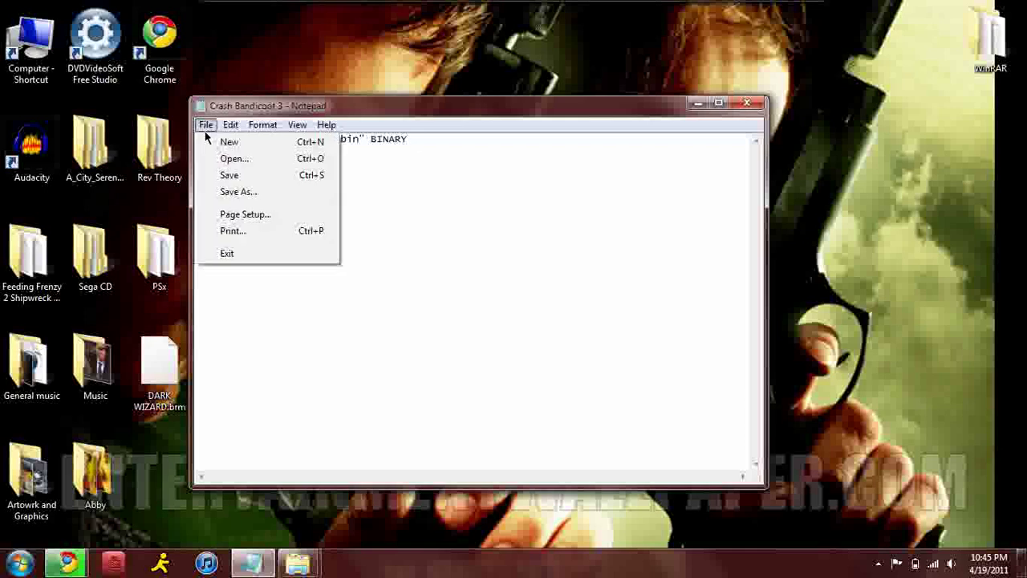
{"action": "left_click", "coordinate": [231, 192]}
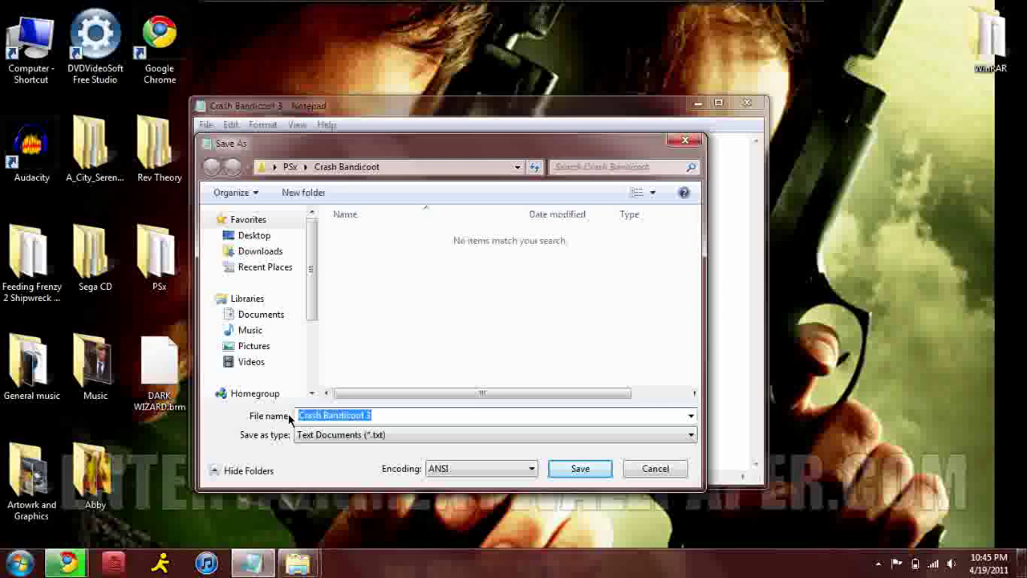
{"action": "left_click", "coordinate": [313, 440]}
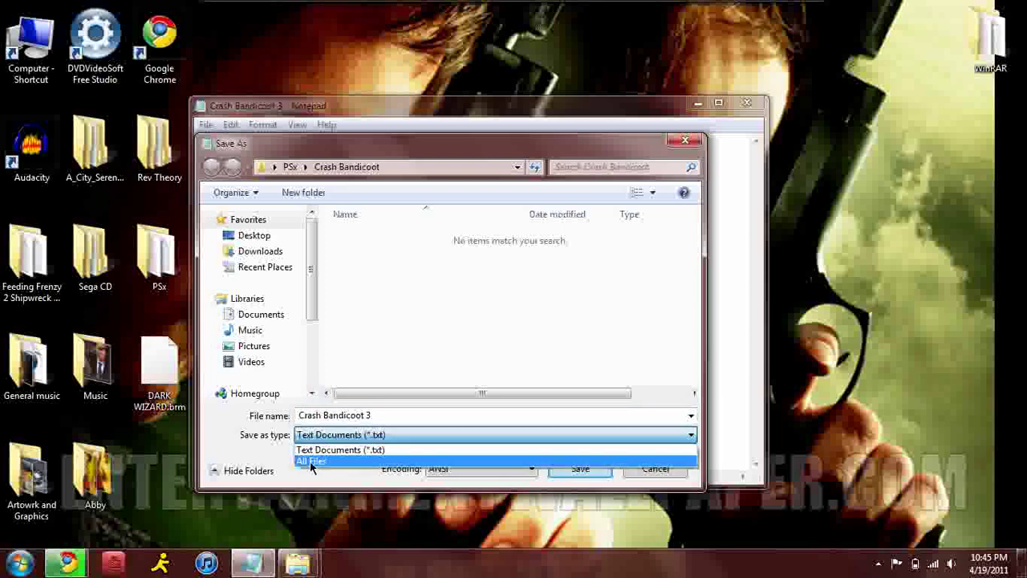
{"action": "left_click", "coordinate": [310, 462]}
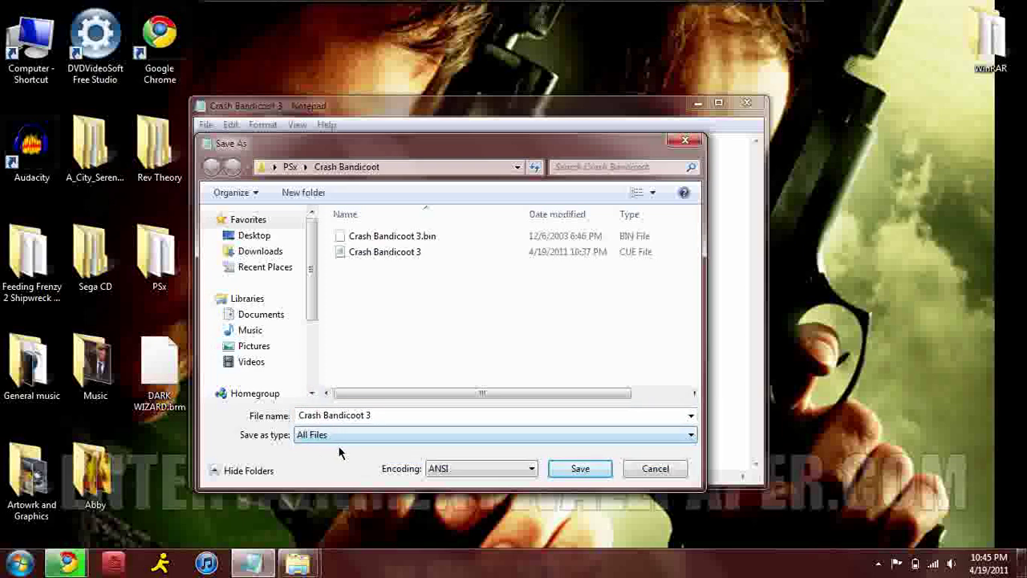
{"action": "left_click", "coordinate": [381, 415]}
{"action": "double_click", "coordinate": [380, 415]}
{"action": "left_click", "coordinate": [419, 411]}
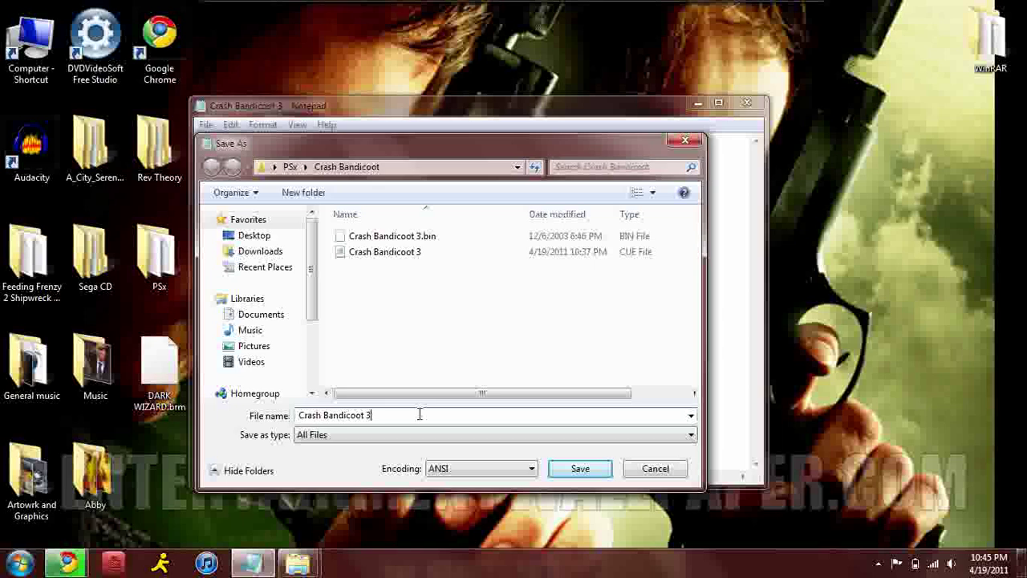
{"action": "type", "text": "."}
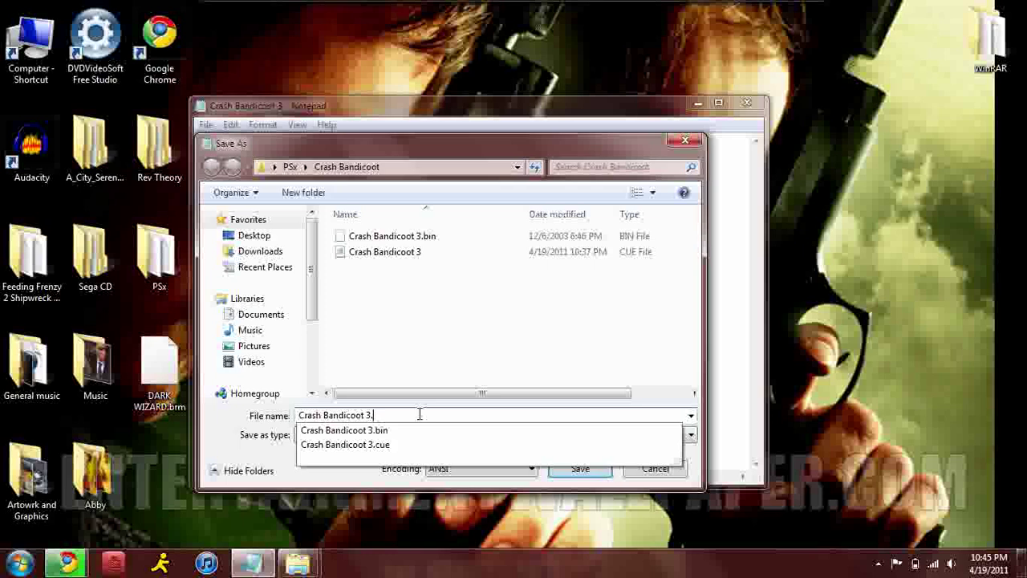
{"action": "type", "text": "cue"}
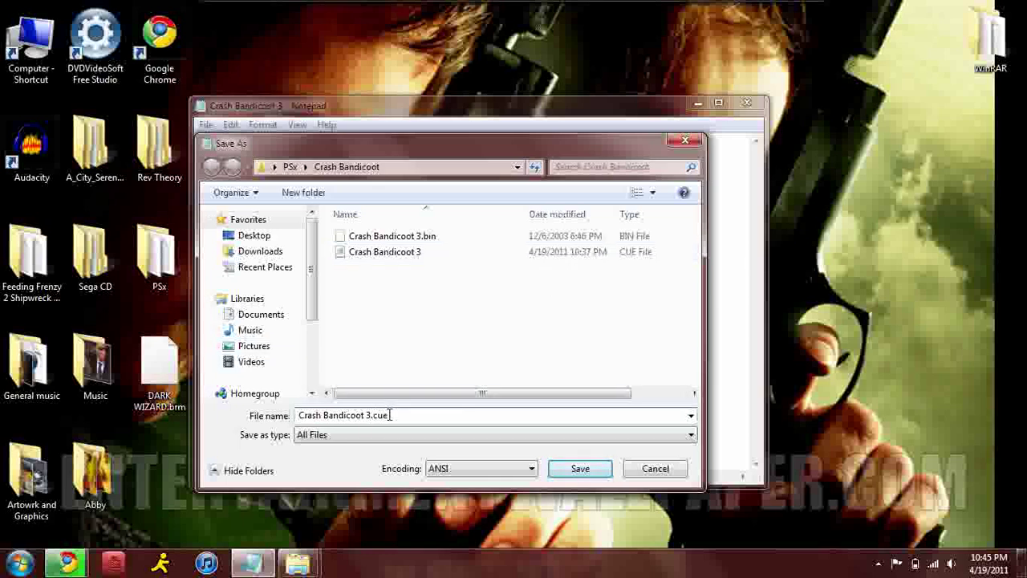
{"action": "left_click", "coordinate": [664, 470]}
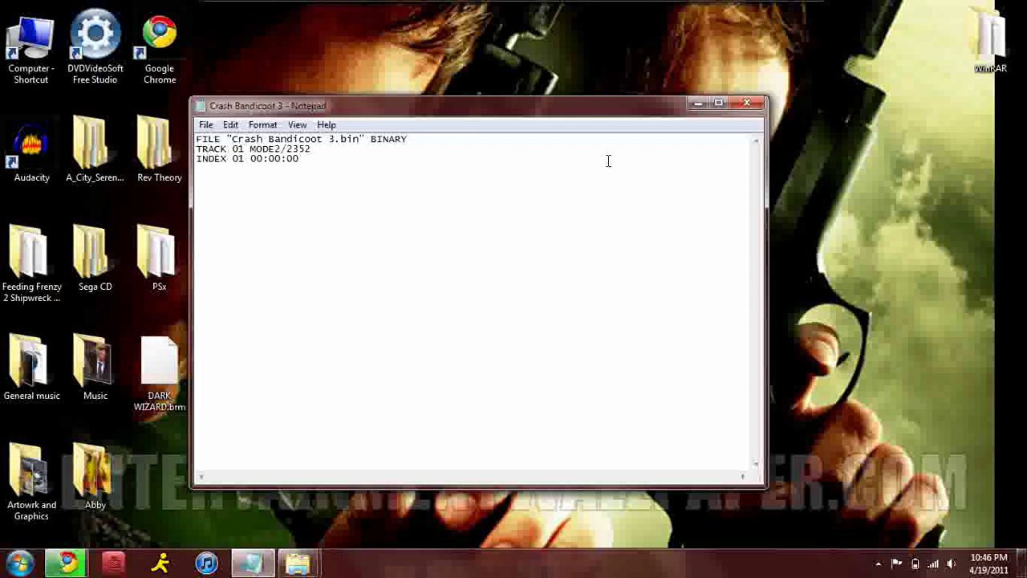
- Minimize Notepad, check the Crash Bandicoot folder for the .bin and .cue, then return to PSx
{"action": "left_click", "coordinate": [697, 105]}
{"action": "mouse_move", "coordinate": [320, 570]}
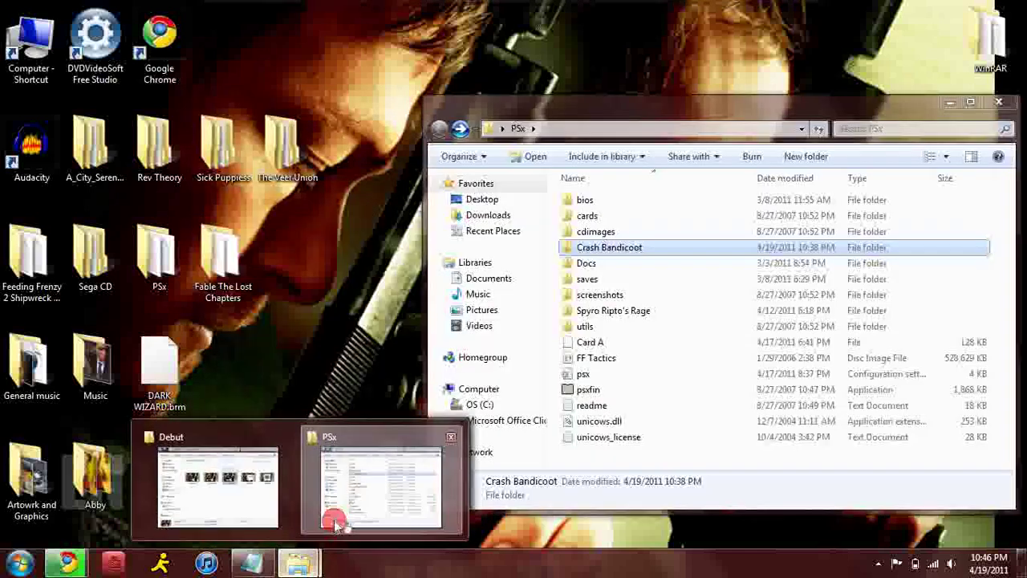
{"action": "left_click", "coordinate": [334, 520]}
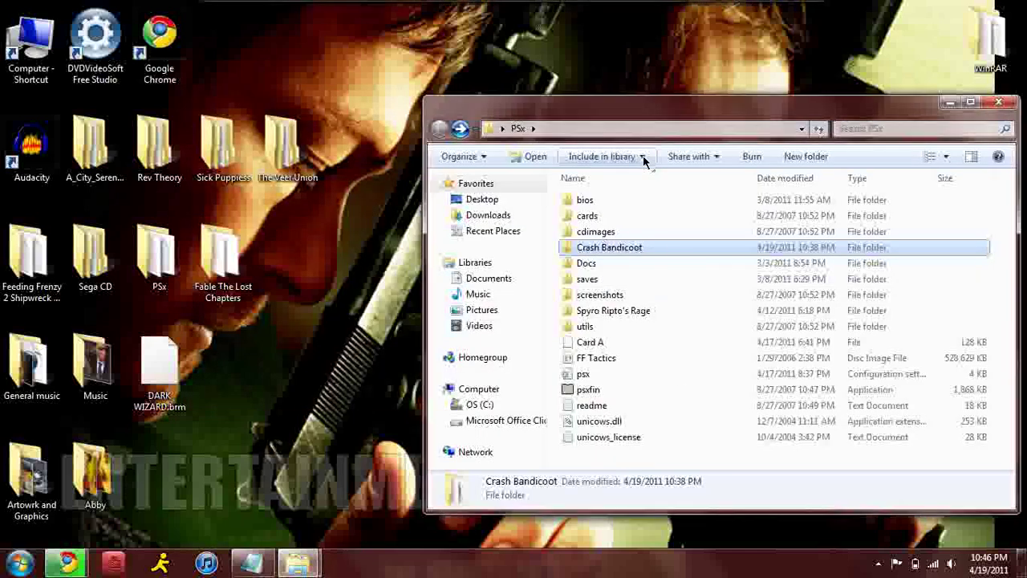
{"action": "double_click", "coordinate": [597, 251]}
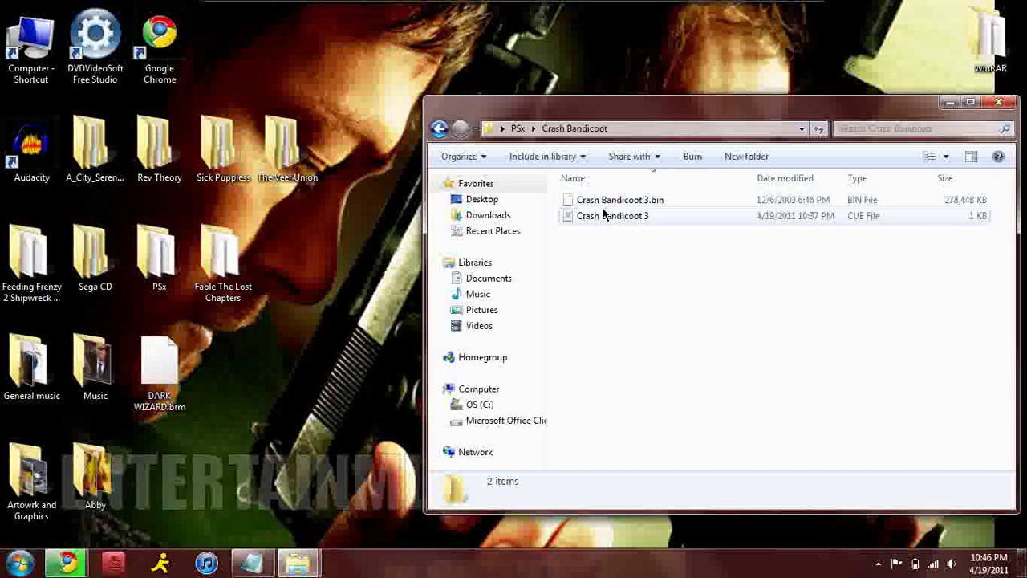
{"action": "left_click", "coordinate": [517, 129]}
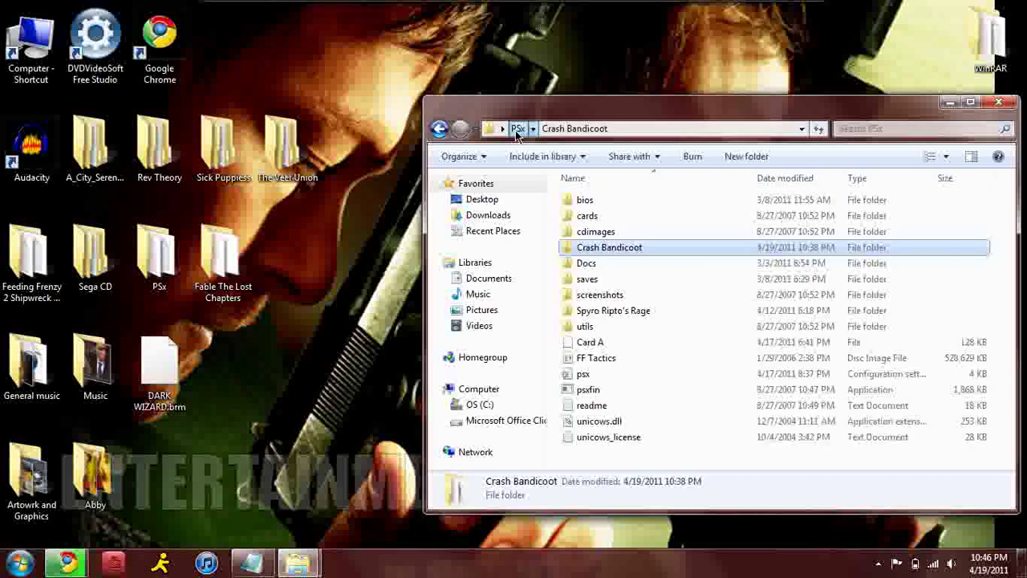
- Launch psxfin and insert Crash Bandicoot 3.bin from the PSx > Crash Bandicoot folder
{"action": "double_click", "coordinate": [609, 393]}
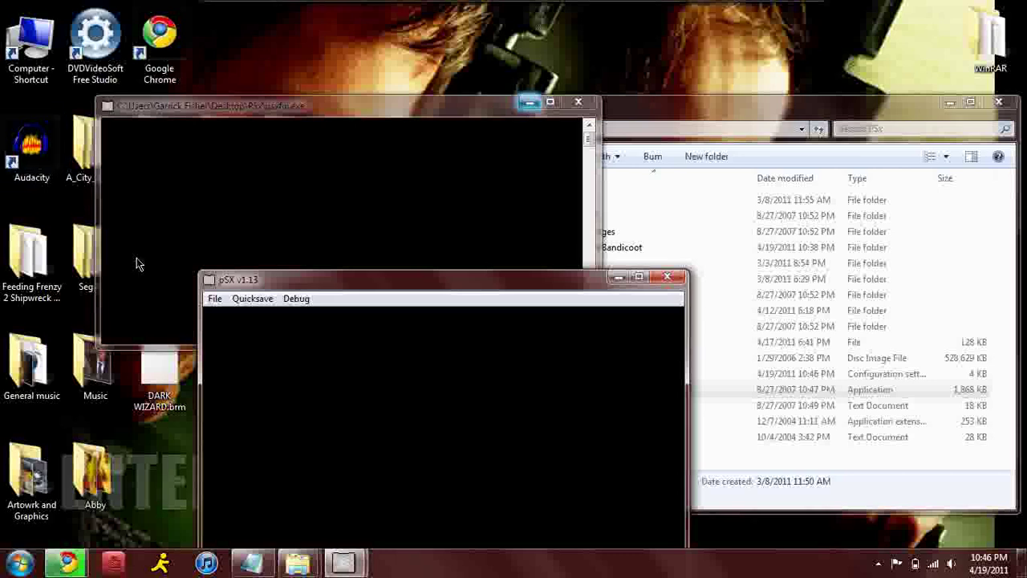
{"action": "left_click_drag", "start_coordinate": [212, 282], "coordinate": [187, 129]}
{"action": "left_click", "coordinate": [191, 145]}
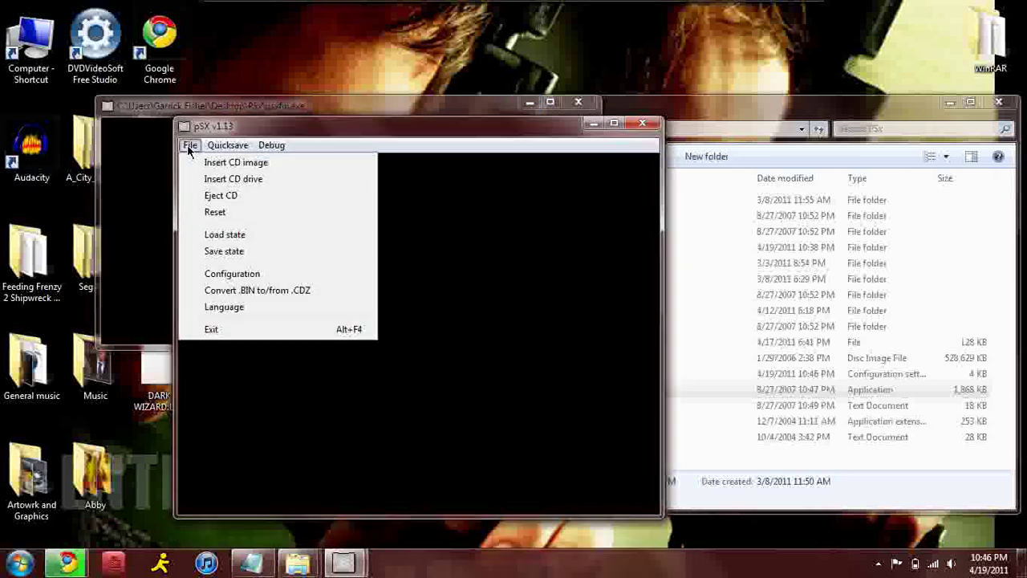
{"action": "left_click", "coordinate": [210, 163]}
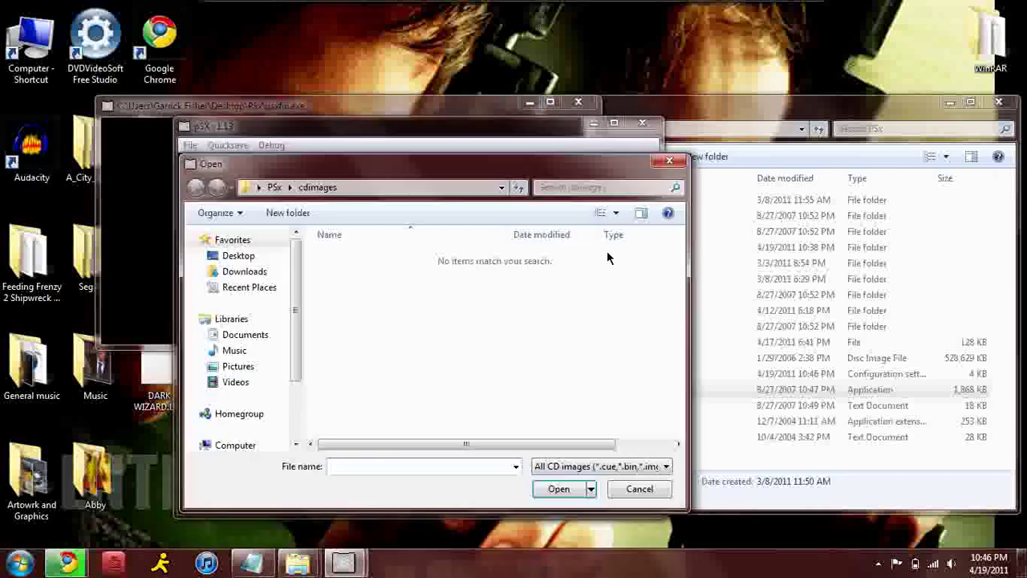
{"action": "left_click", "coordinate": [274, 187]}
{"action": "double_click", "coordinate": [345, 302]}
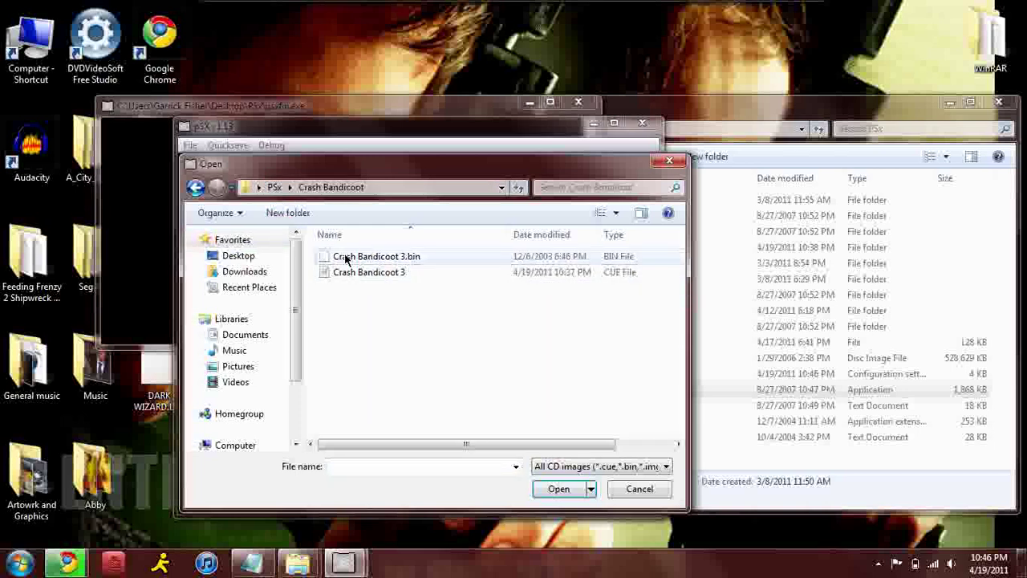
{"action": "double_click", "coordinate": [346, 258]}
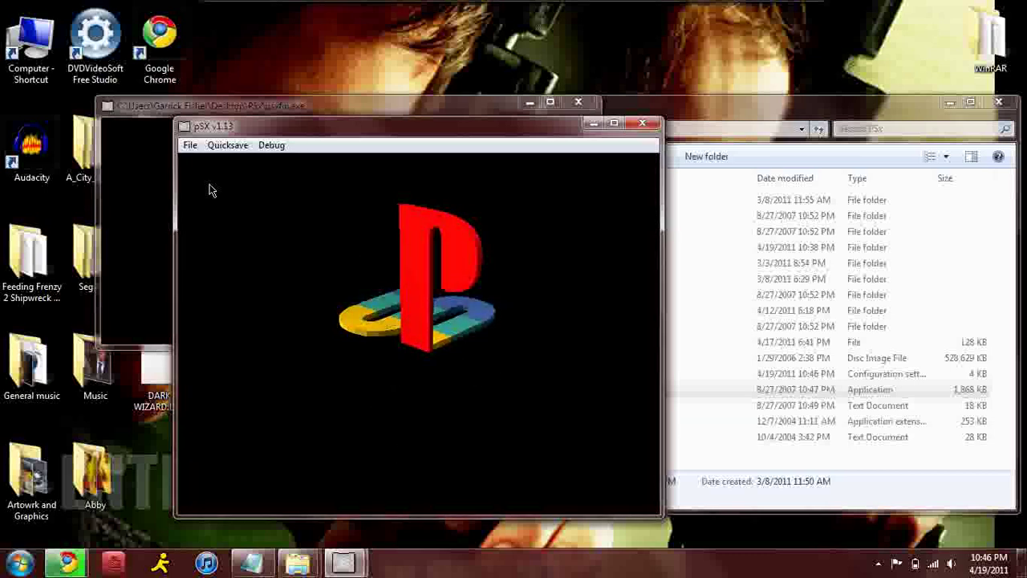
- Check the console log, watch the Sony Computer Entertainment America intro, then close pSX
{"action": "left_click", "coordinate": [143, 112]}
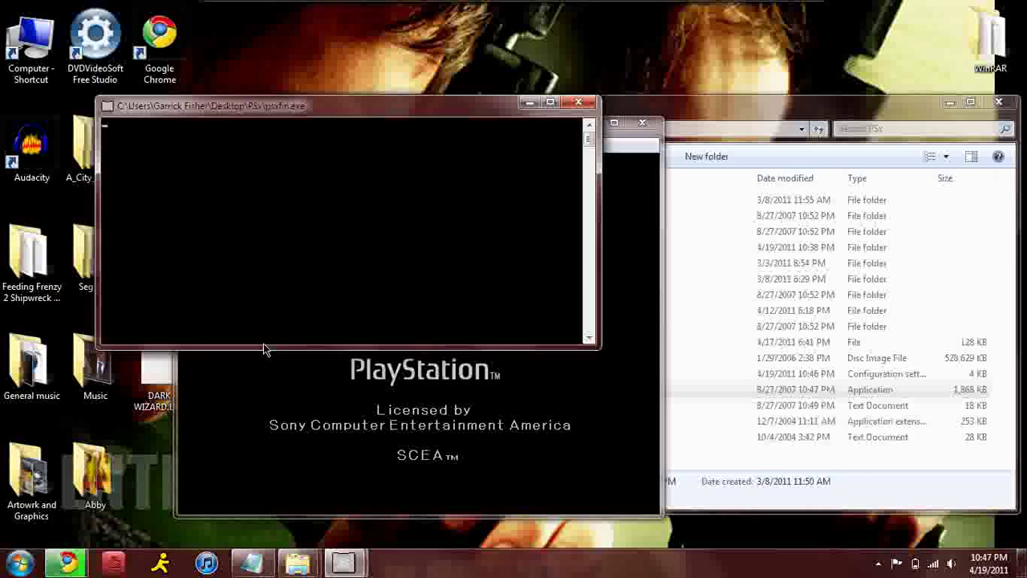
{"action": "left_click", "coordinate": [271, 369]}
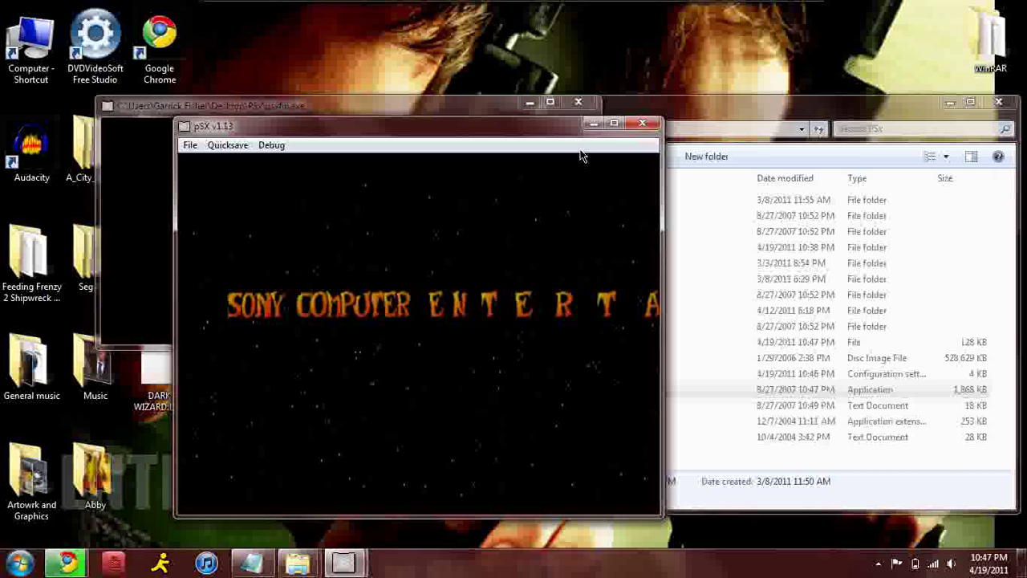
{"action": "left_click", "coordinate": [642, 124]}
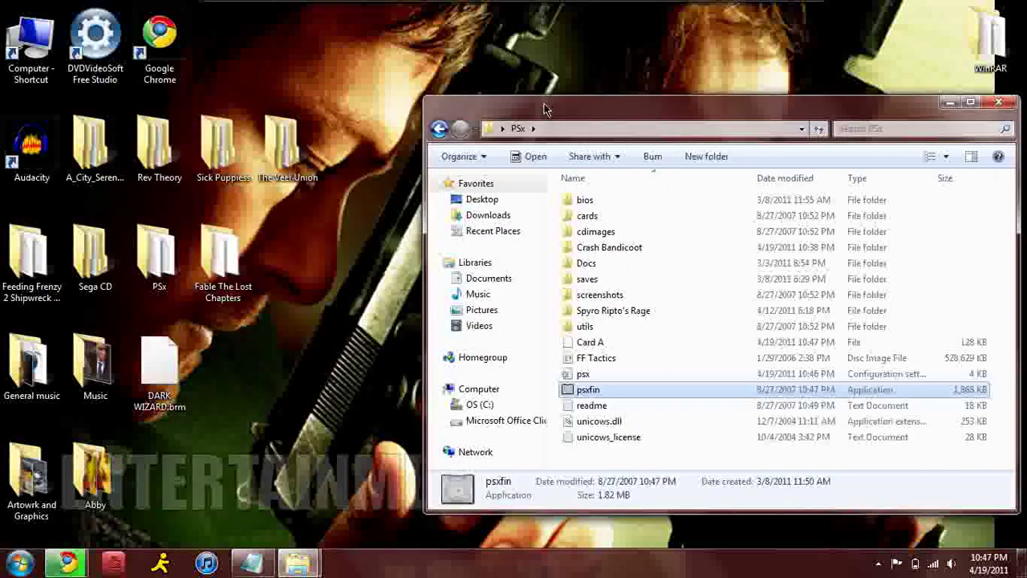
- Relaunch psxfin, insert the FF Tactics image from PSx, and read the no-.cue console warning
{"action": "double_click", "coordinate": [585, 390]}
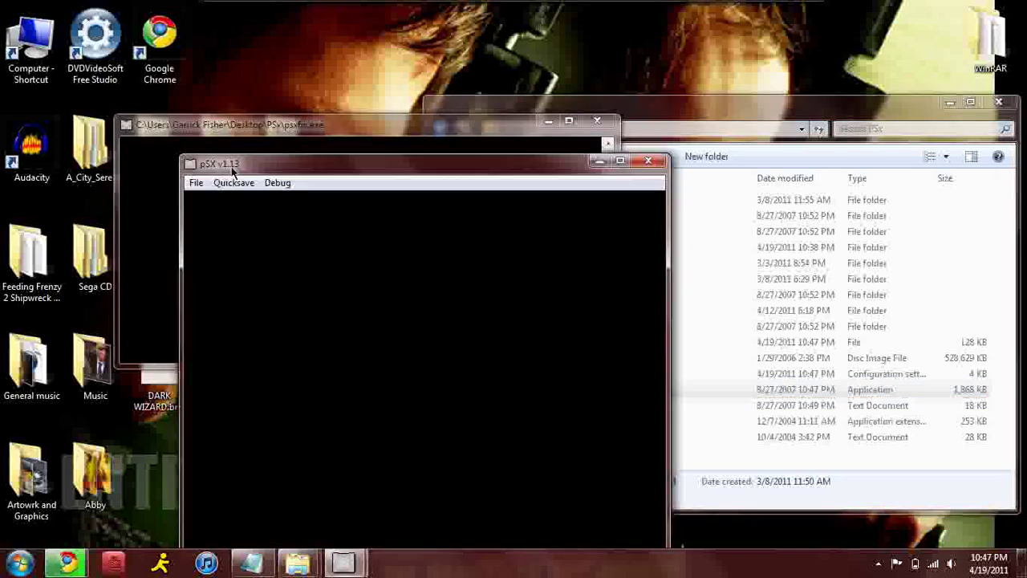
{"action": "left_click", "coordinate": [197, 185]}
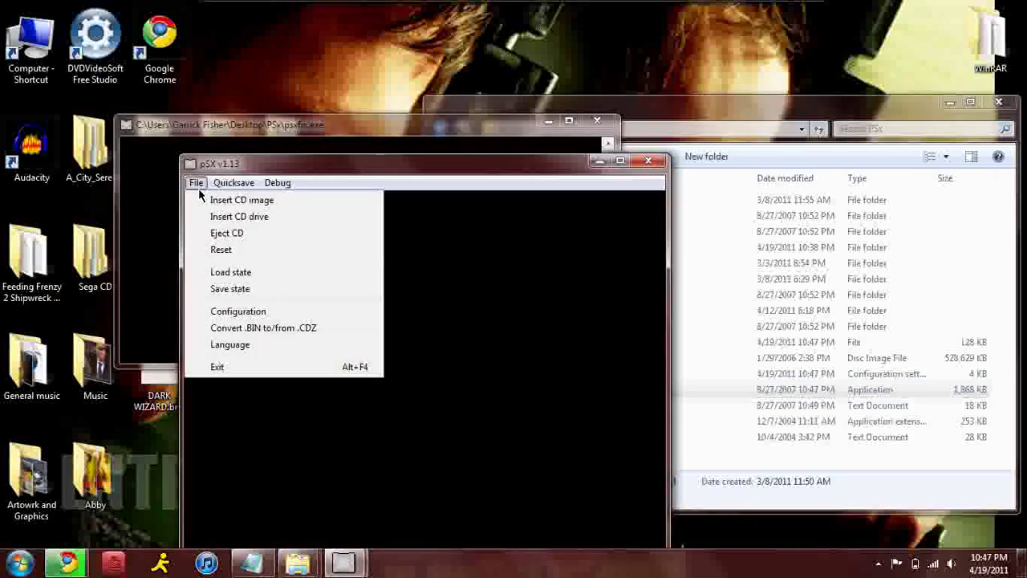
{"action": "left_click", "coordinate": [251, 204]}
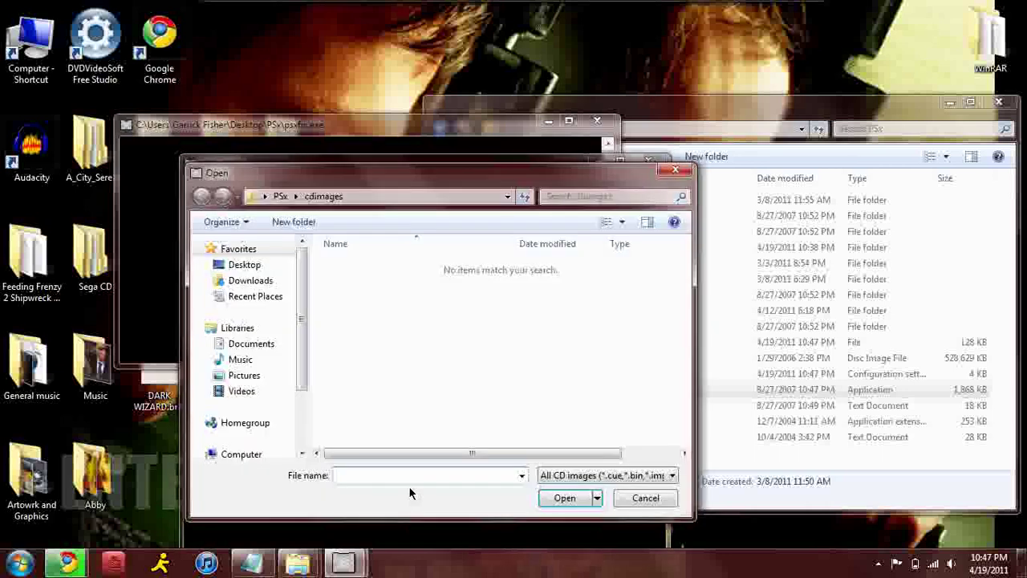
{"action": "left_click", "coordinate": [280, 196]}
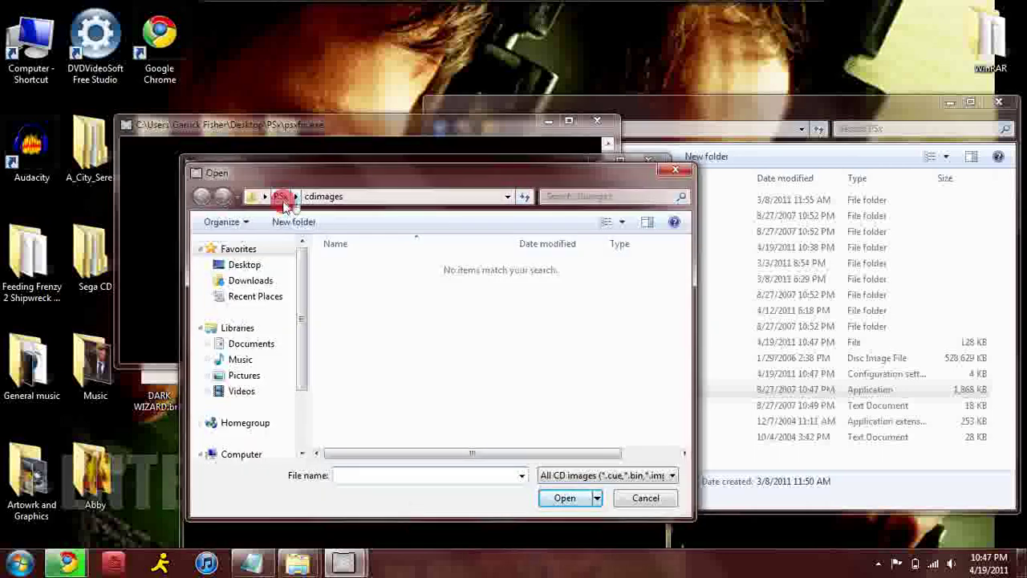
{"action": "double_click", "coordinate": [370, 409]}
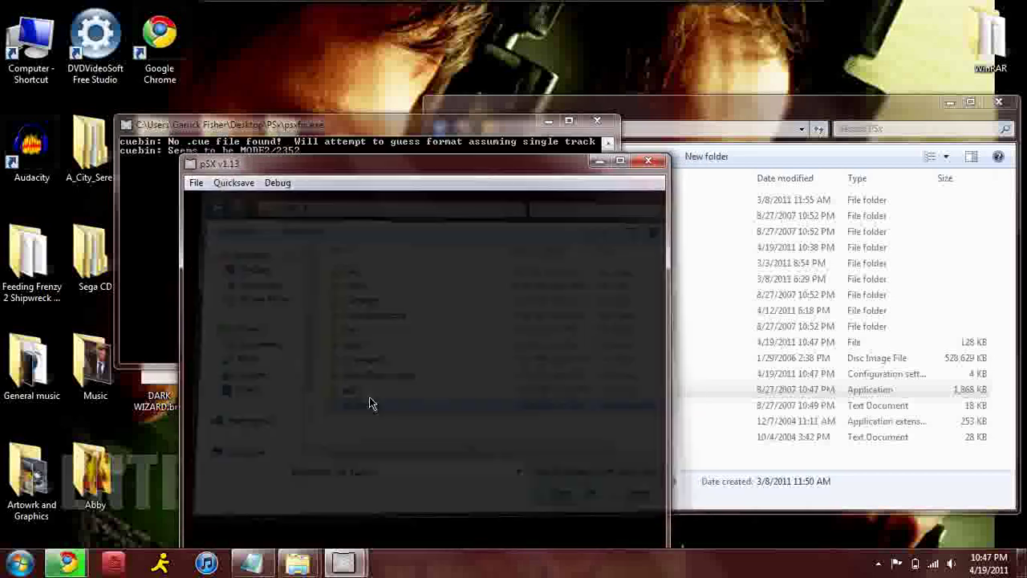
{"action": "left_click", "coordinate": [158, 127]}
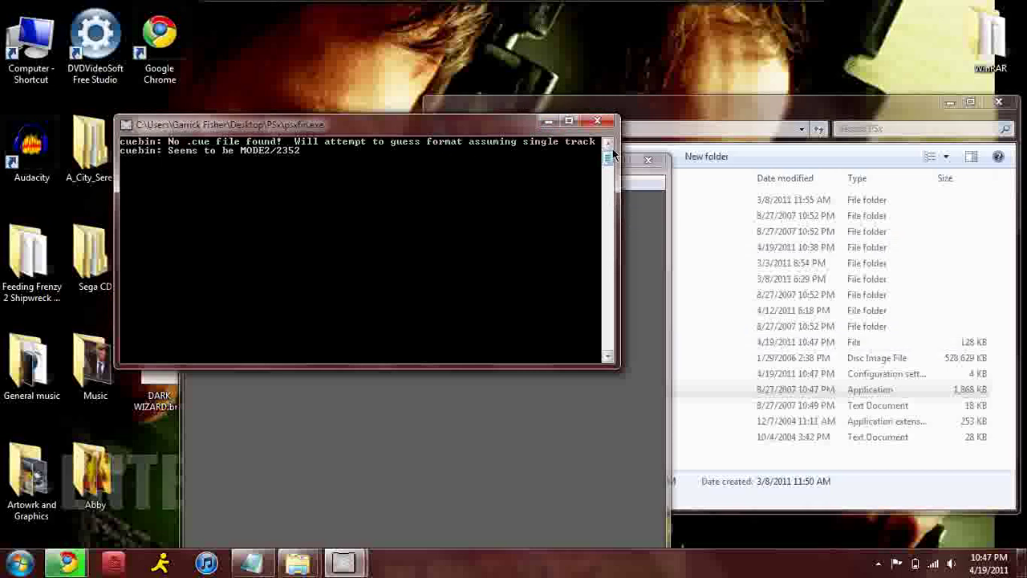
{"action": "left_click", "coordinate": [548, 122]}
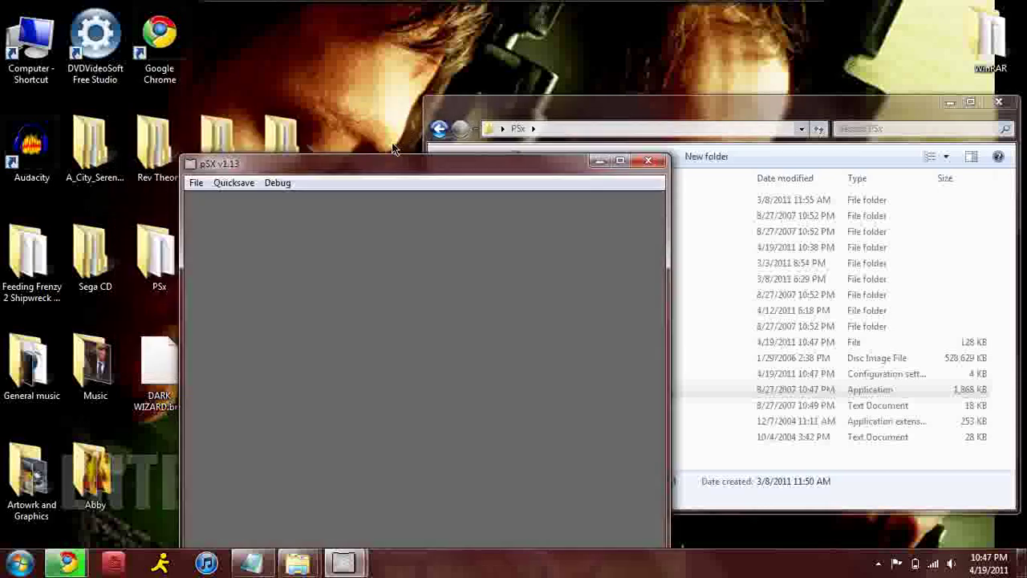
- Close the pSX emulator and reveal the hidden notification-area icons
{"action": "left_click", "coordinate": [649, 160]}
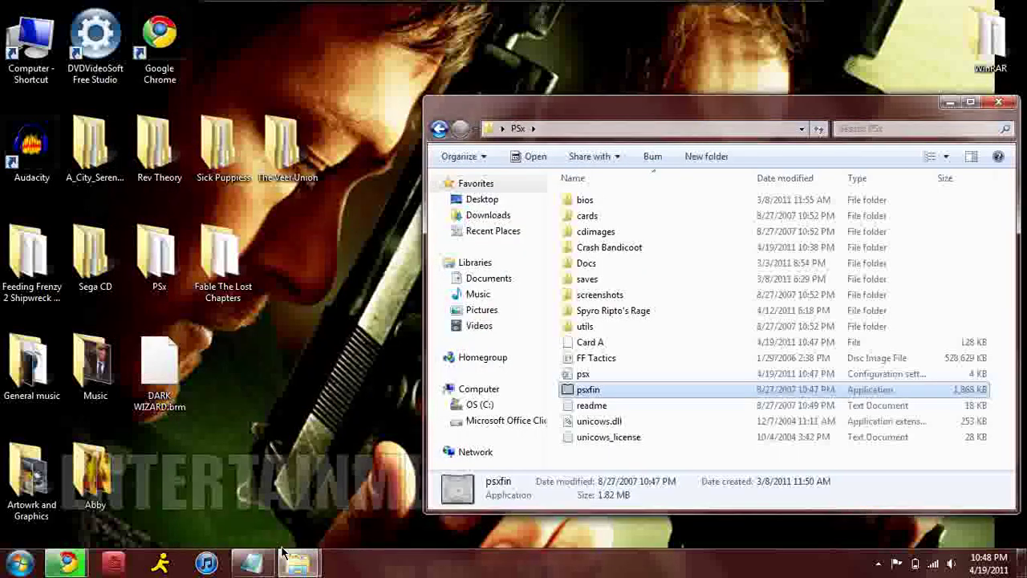
{"action": "mouse_move", "coordinate": [294, 566]}
{"action": "left_click", "coordinate": [879, 567]}
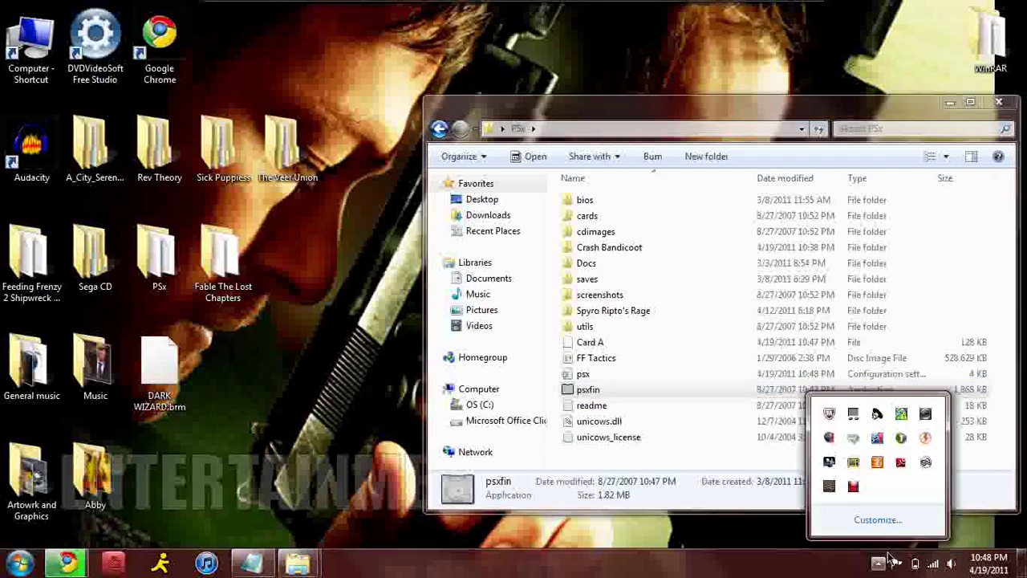